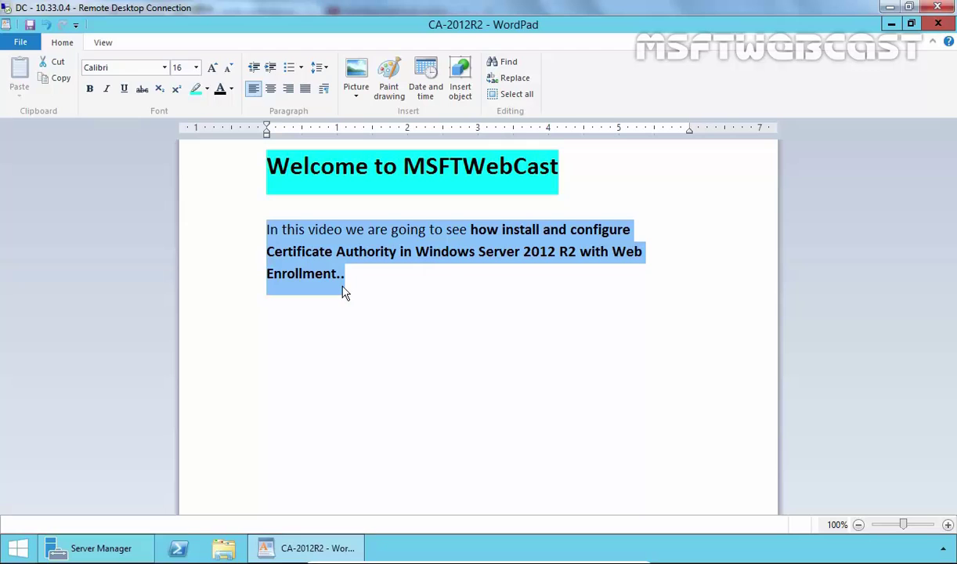
- Switch to Server Manager and start adding roles with a role-based or feature-based installation on server 2K12R2-DC01.mylab.local
click(117, 548)
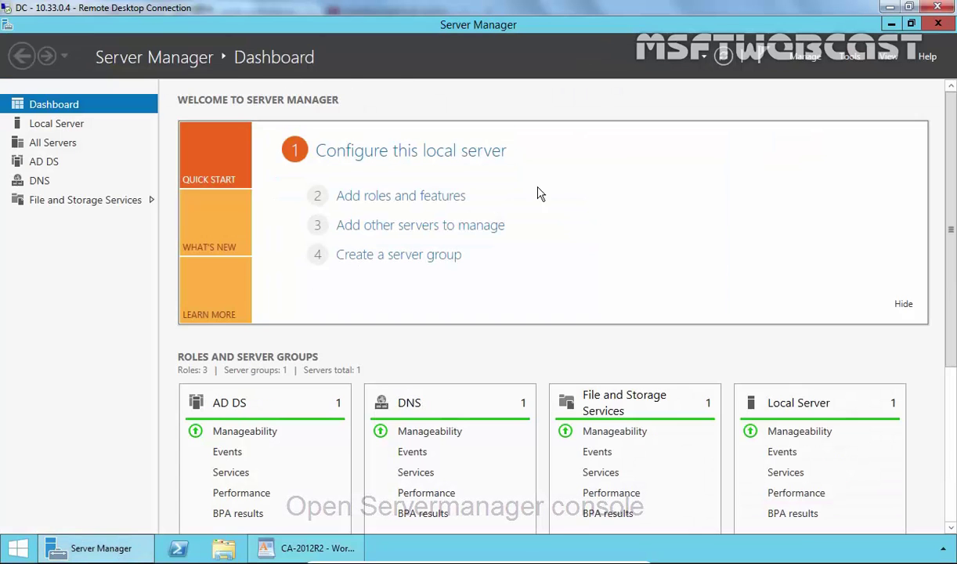
click(384, 196)
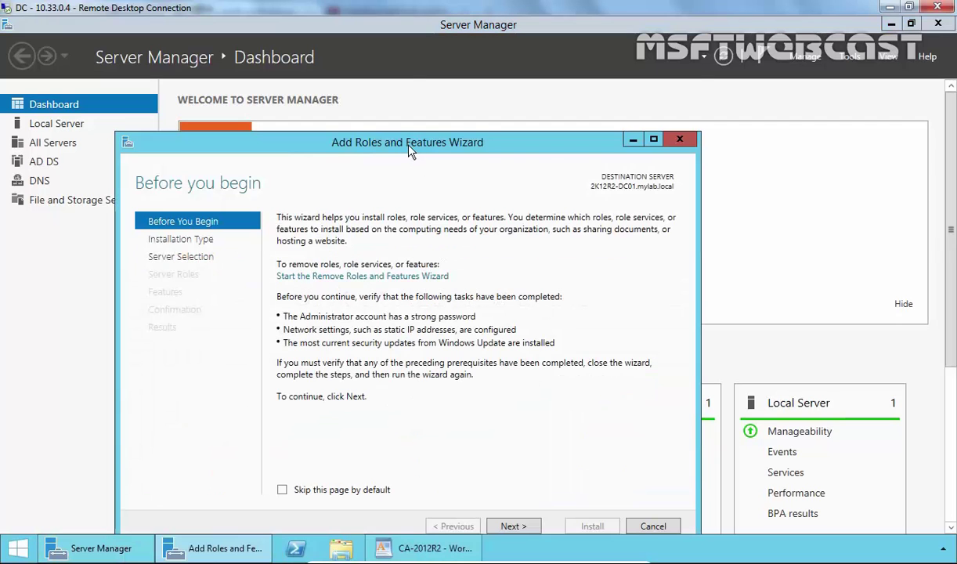
drag(410, 148, 415, 83)
click(517, 460)
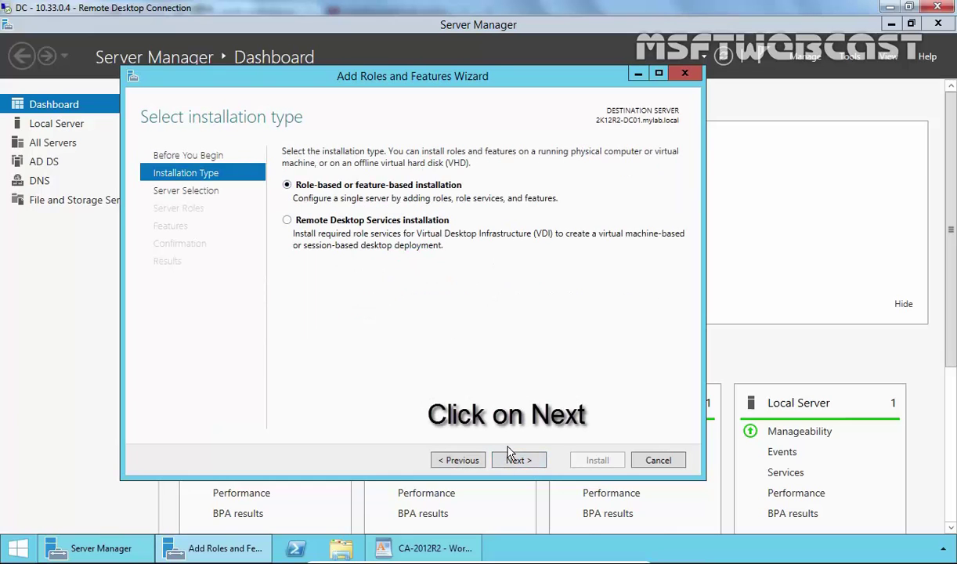
click(517, 461)
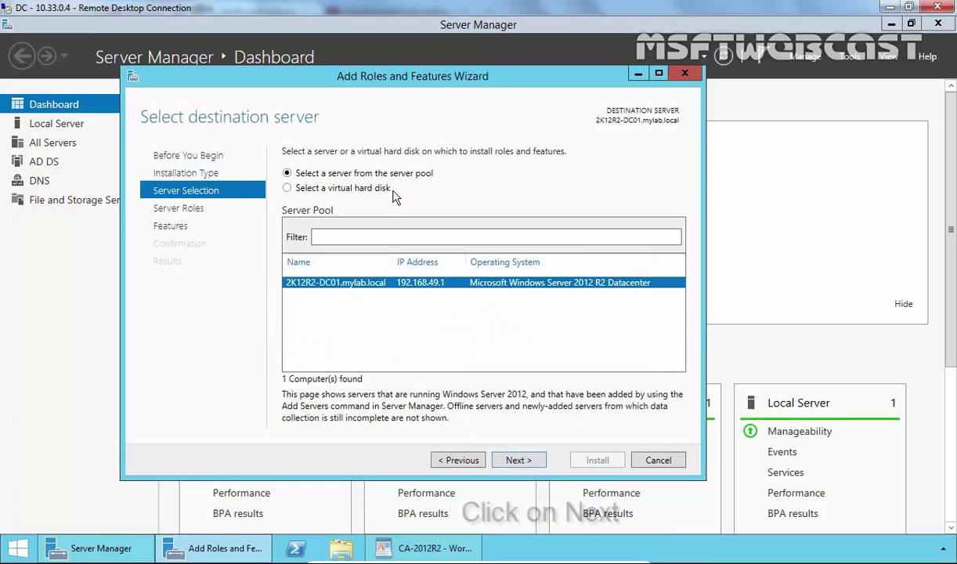
click(517, 461)
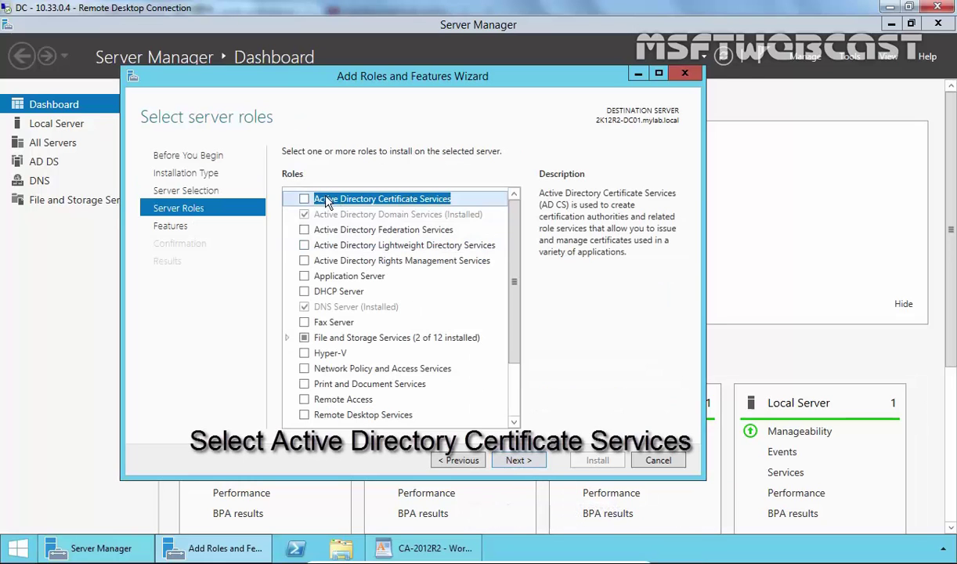
- Select the Active Directory Certificate Services role with its required management tools, adding no extra features, and continue to its role services
click(304, 199)
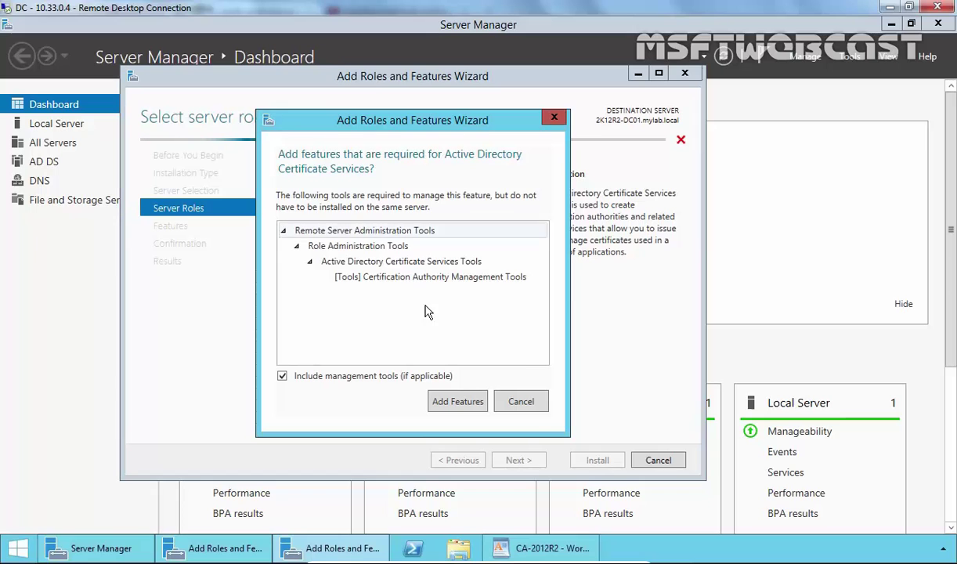
click(456, 402)
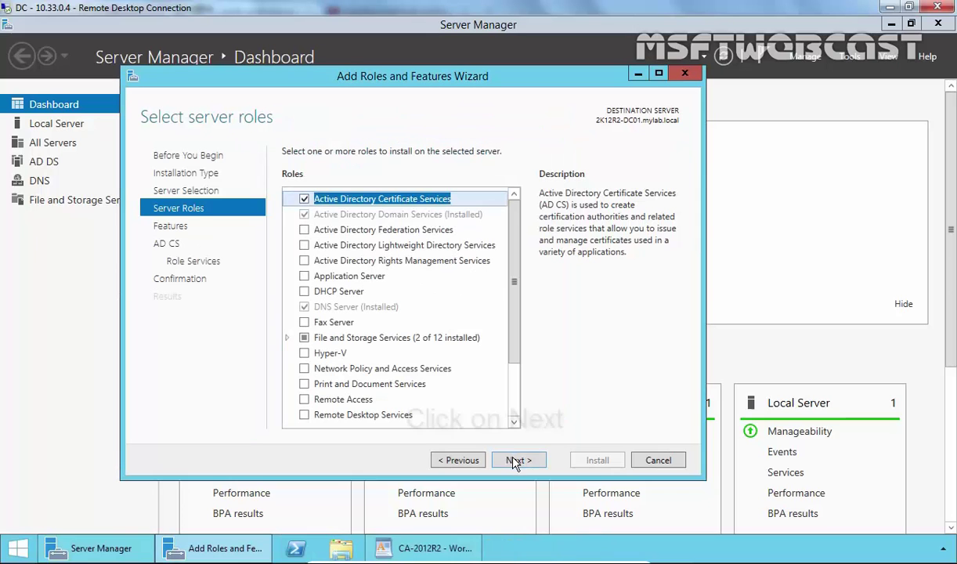
click(517, 461)
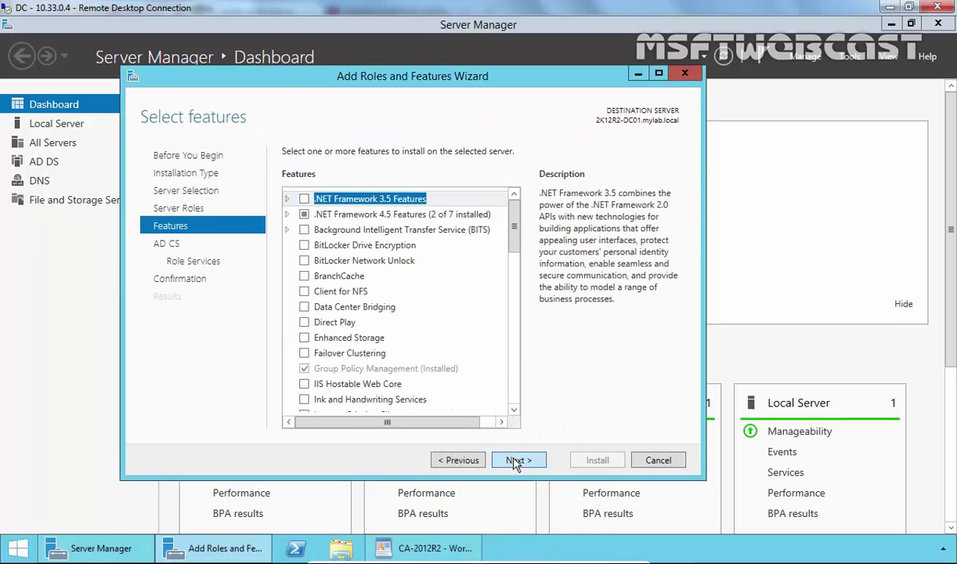
click(517, 460)
click(517, 461)
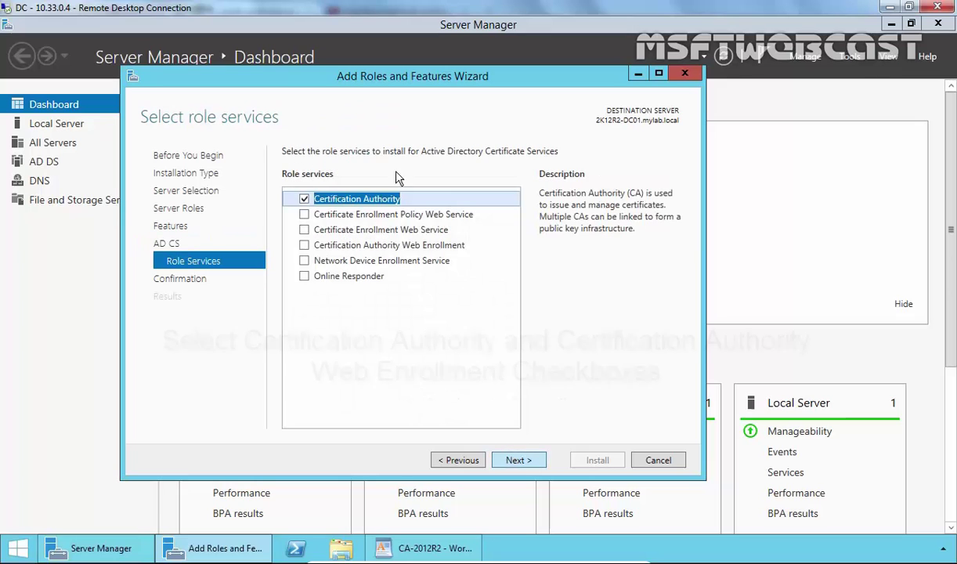
- Add the Certification Authority Web Enrollment role service with its required features alongside Certification Authority
click(379, 216)
click(382, 230)
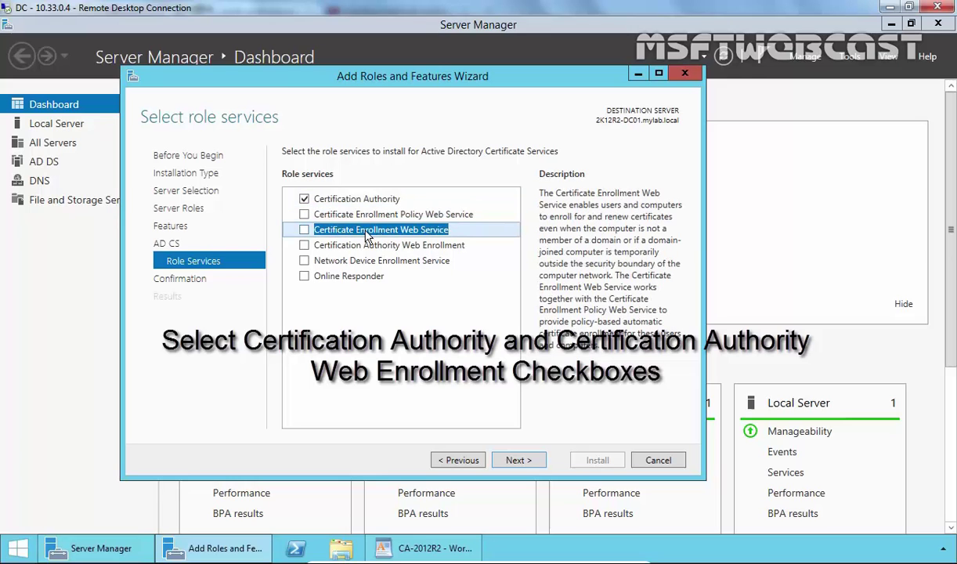
click(397, 246)
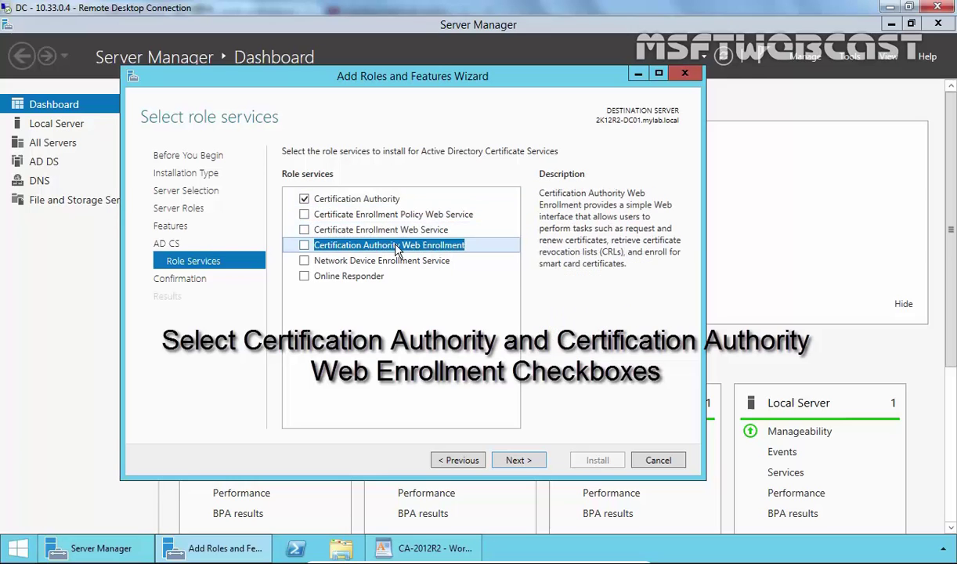
click(304, 245)
click(453, 398)
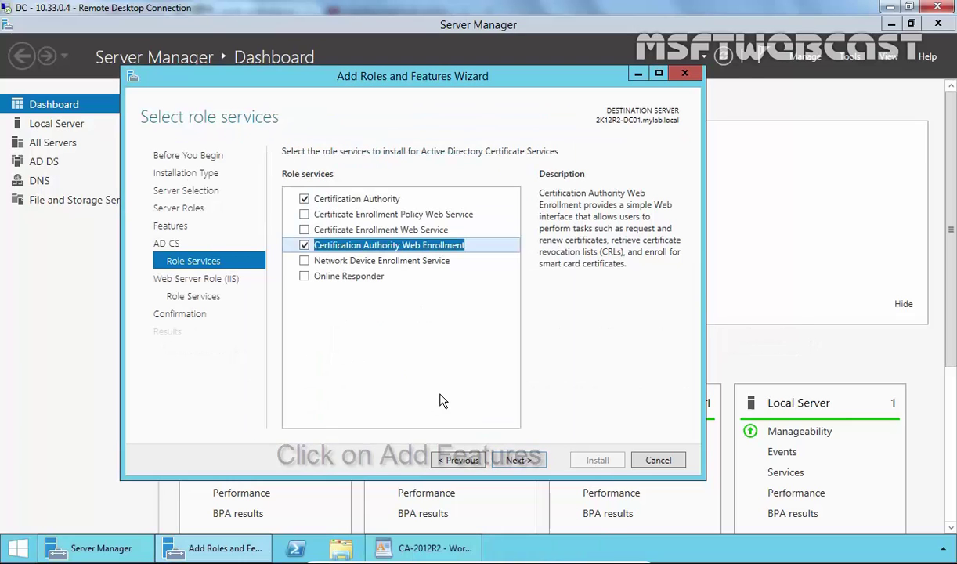
- Accept the default Web Server (IIS) role services and install the selected roles
click(518, 460)
click(519, 460)
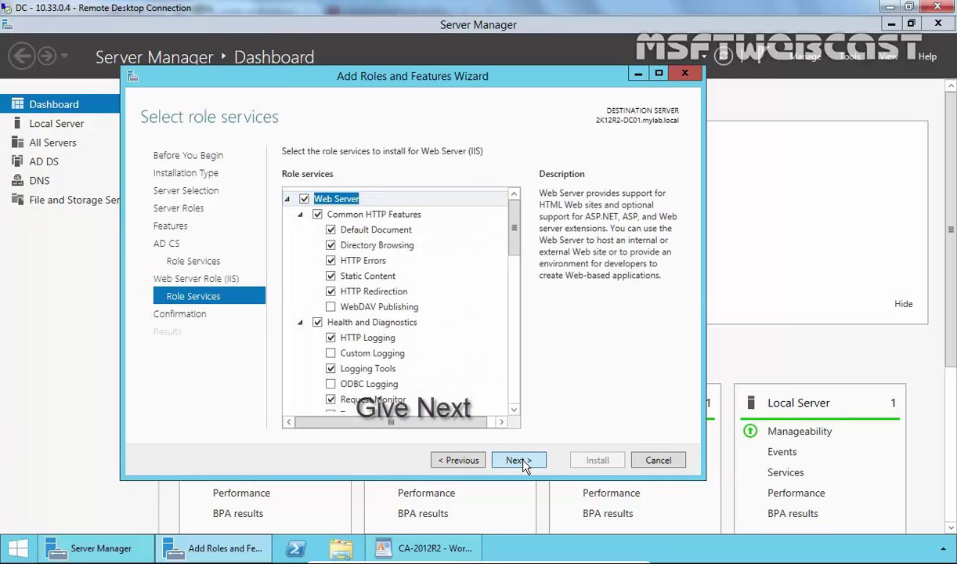
click(518, 461)
click(588, 461)
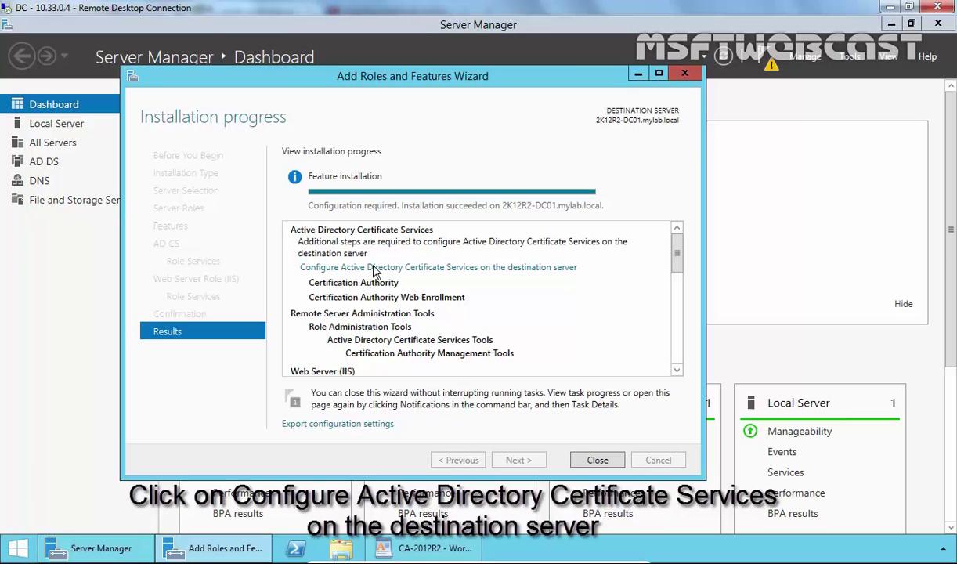
- Start the AD CS configuration with the given credentials and choose Certification Authority and Certification Authority Web Enrollment as the role services
click(402, 267)
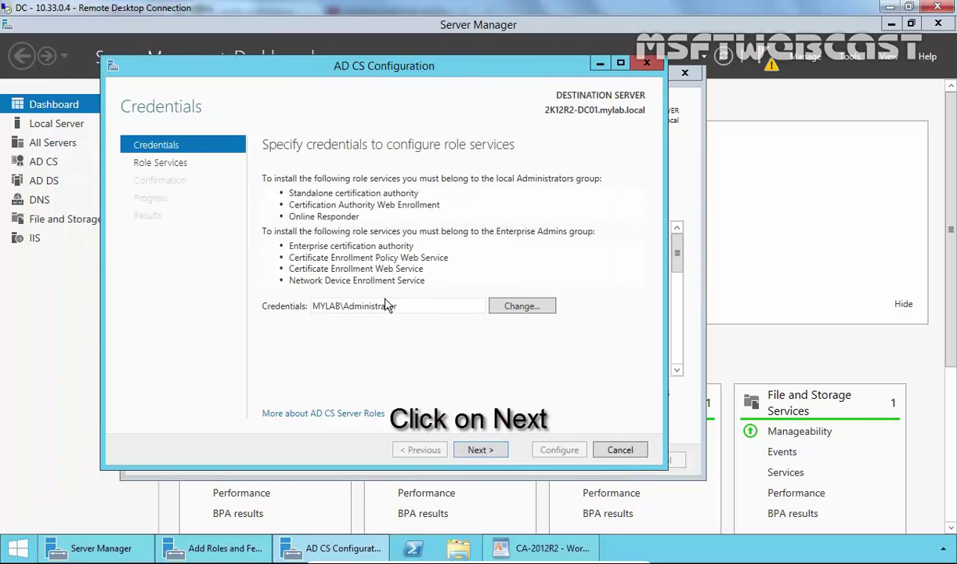
click(474, 451)
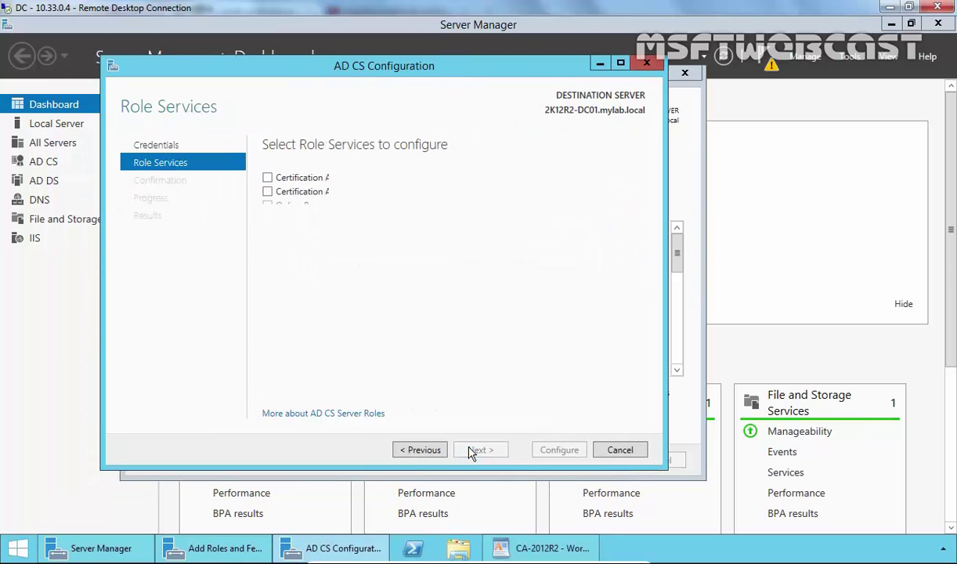
click(267, 178)
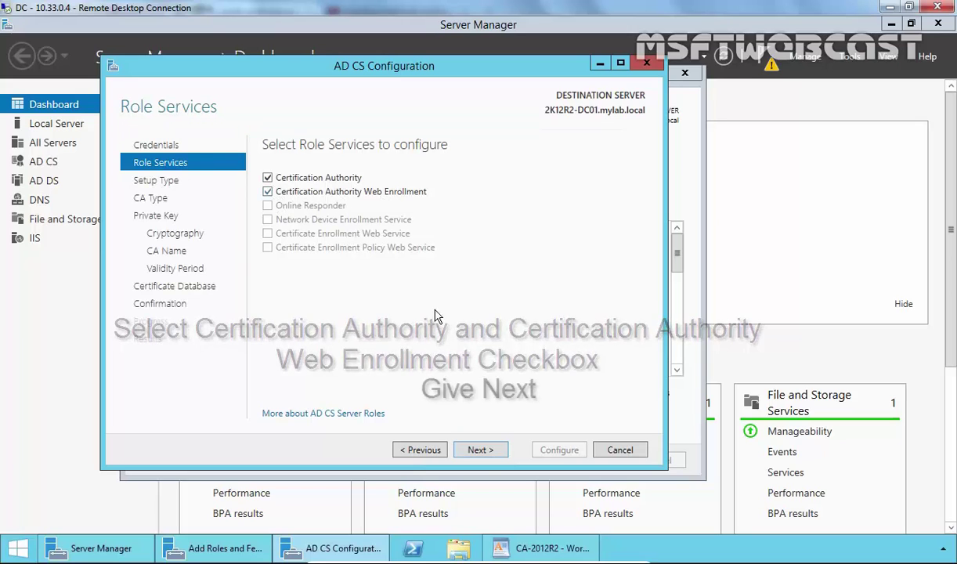
click(479, 451)
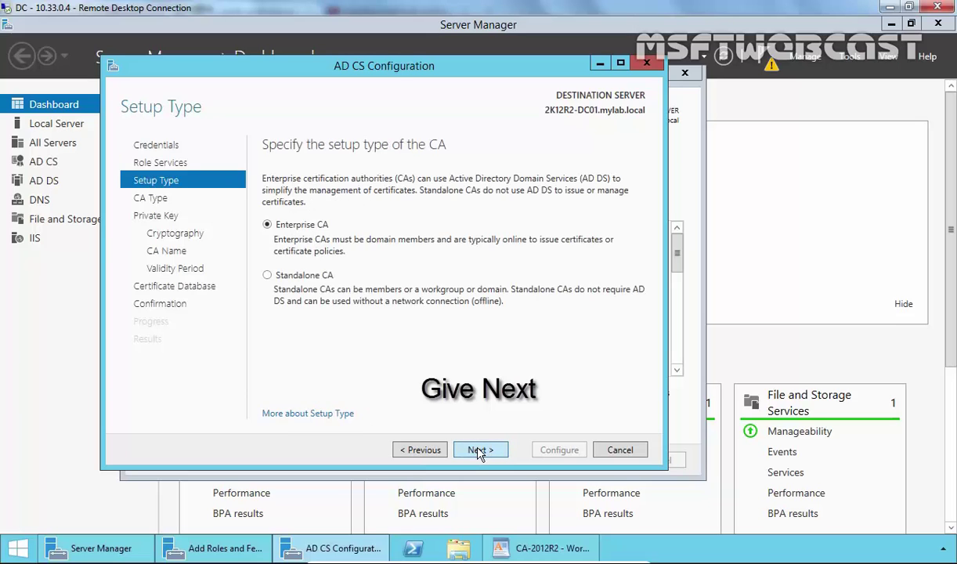
- Set up an enterprise root CA with a new private key, using the Microsoft Software Key Storage Provider, key length 2048 and SHA1
click(480, 451)
click(479, 451)
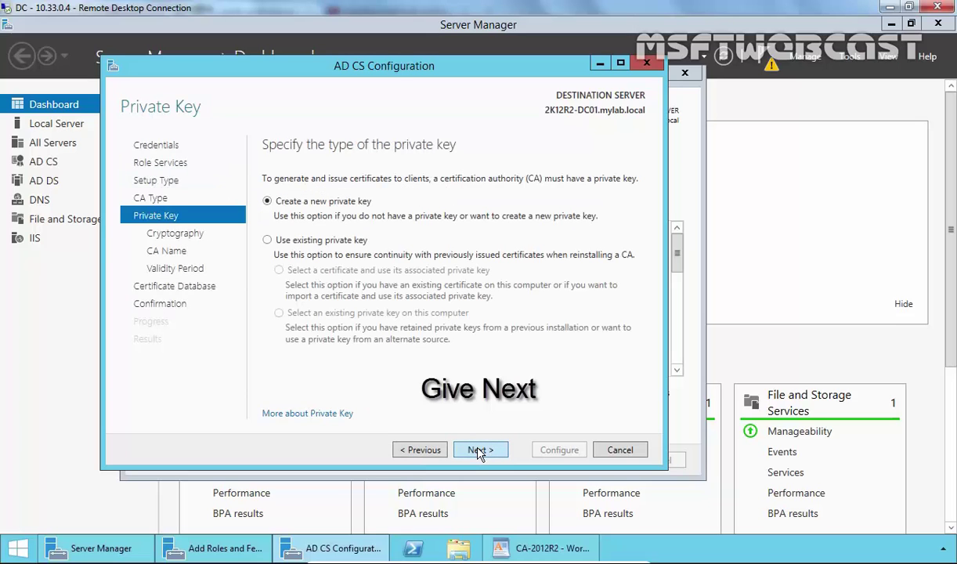
click(479, 451)
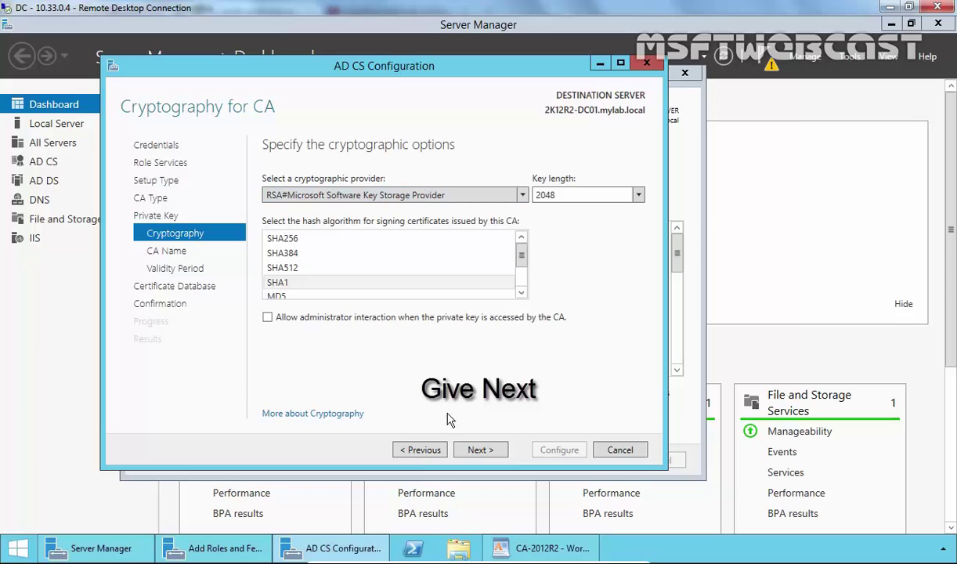
click(480, 449)
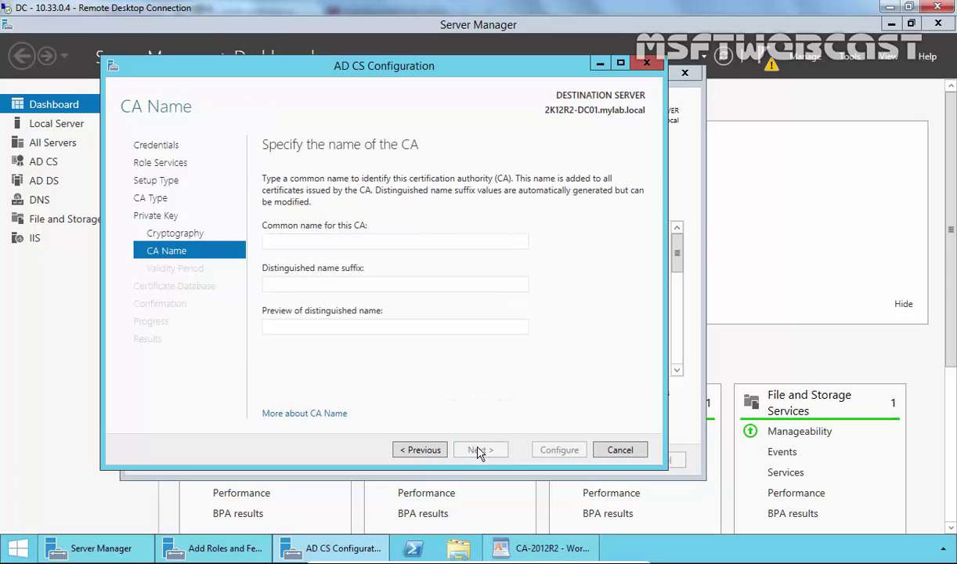
- Set the common name of the CA to MYLAB-CA and continue
double_click(352, 241)
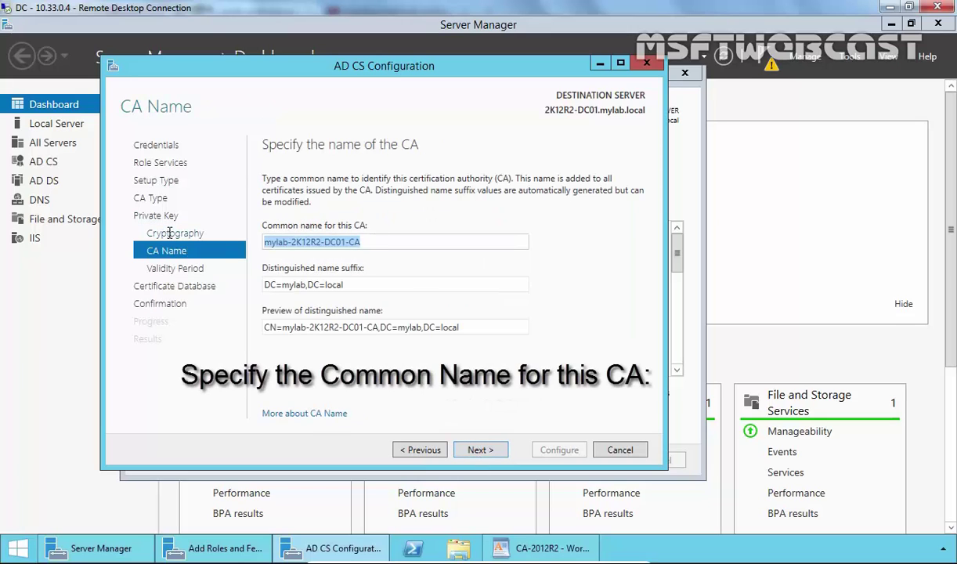
text(MYTLAB)
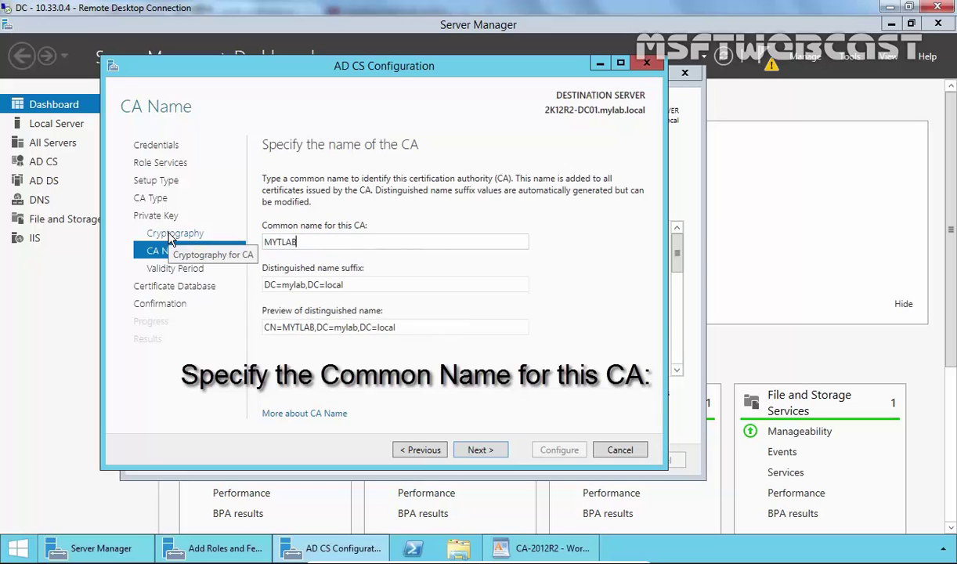
key(BackSpace)
key(BackSpace)
key(BackSpace)
key(BackSpace)
text(LAB-CA)
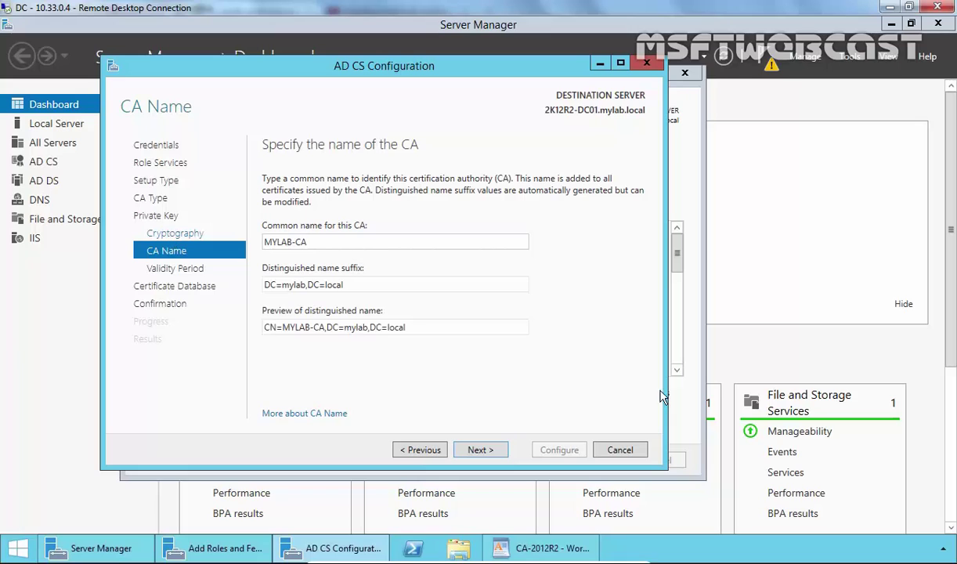
click(483, 451)
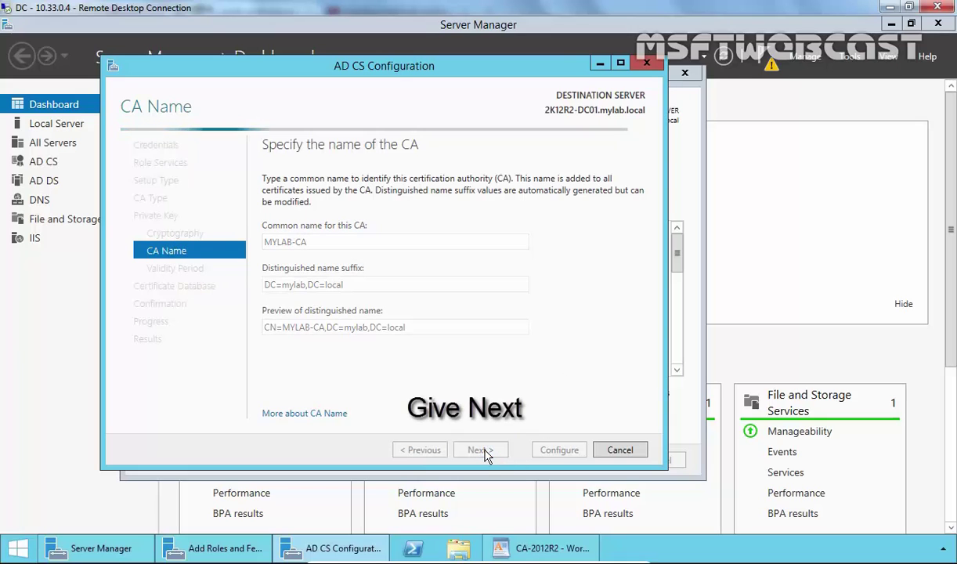
- Accept the default validity period and database locations, run the AD CS configuration, and close both wizards
click(477, 450)
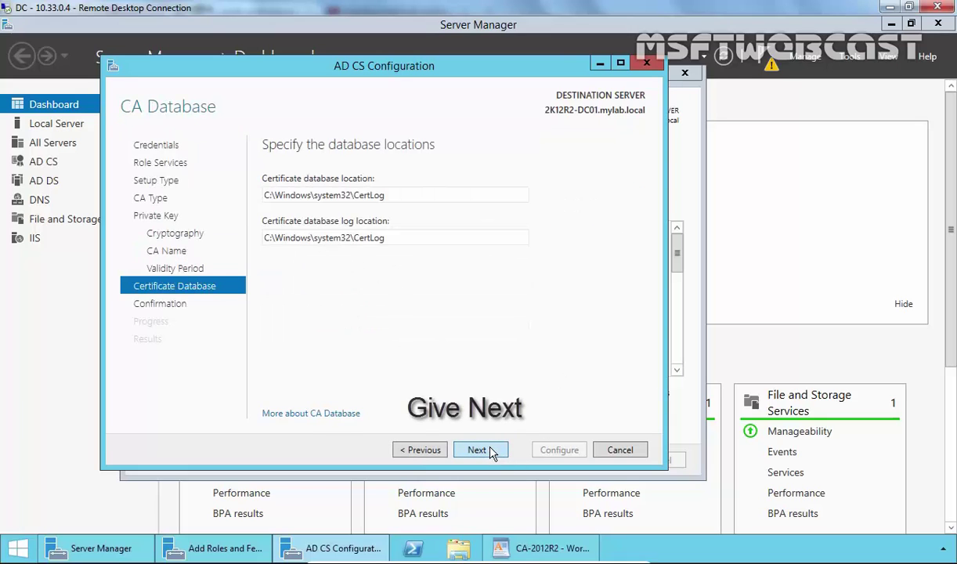
click(493, 451)
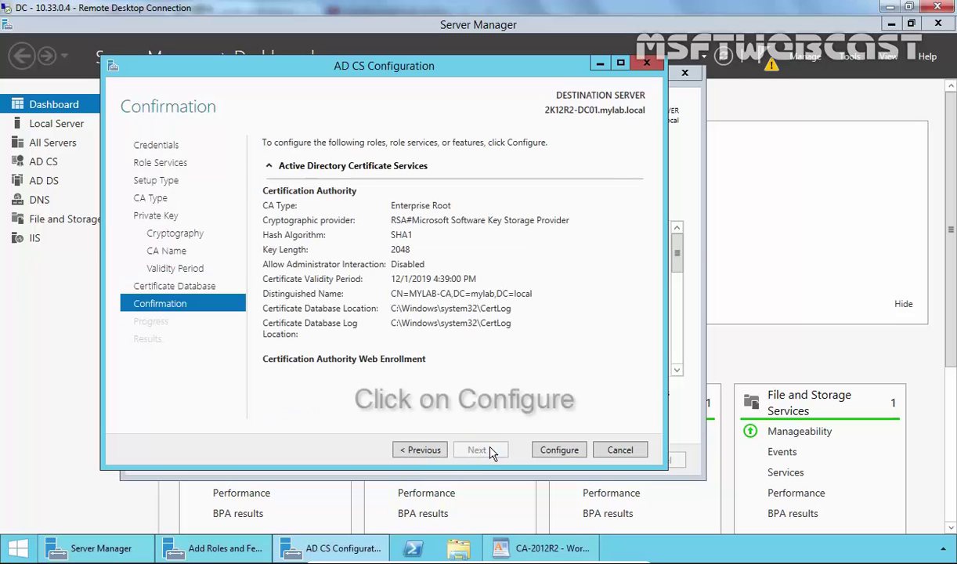
click(559, 449)
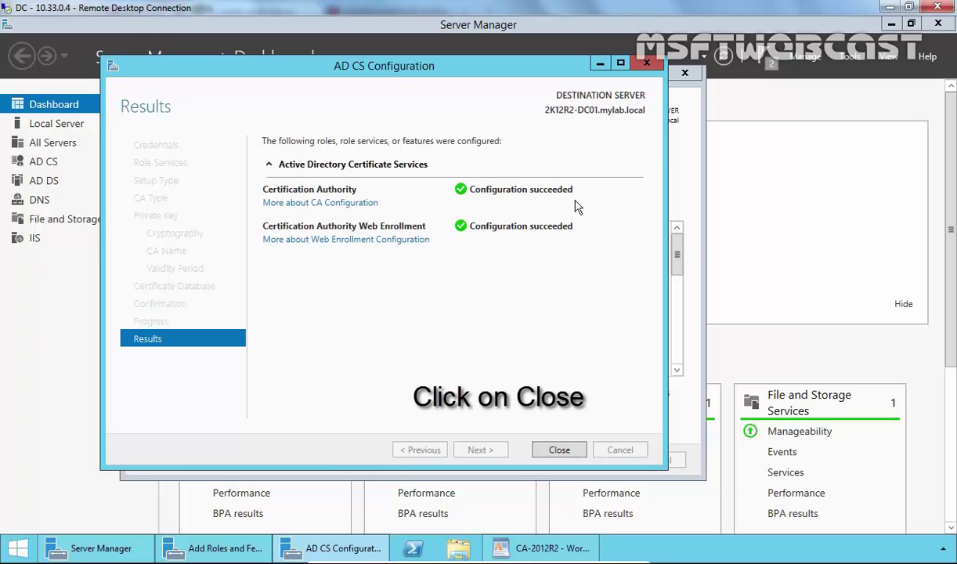
click(559, 451)
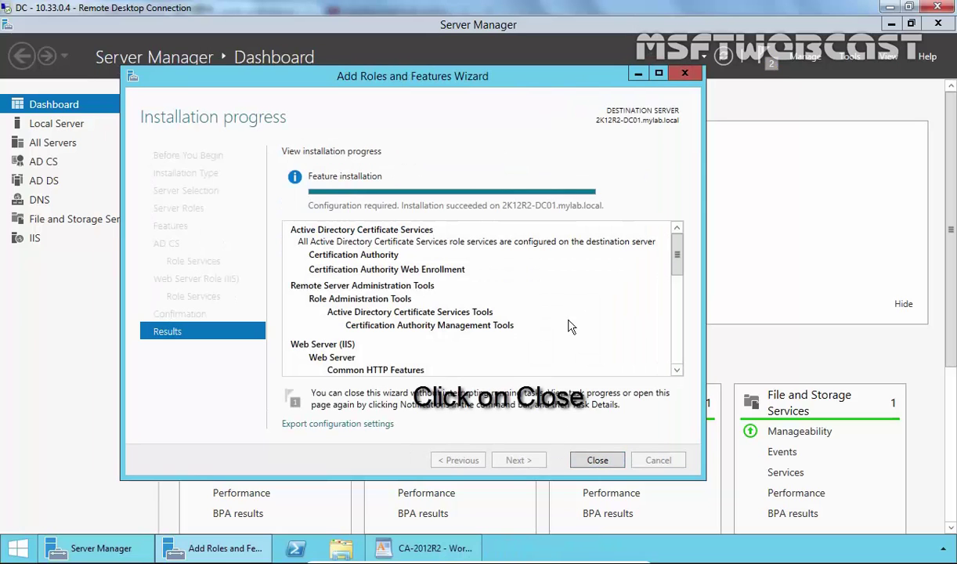
click(598, 517)
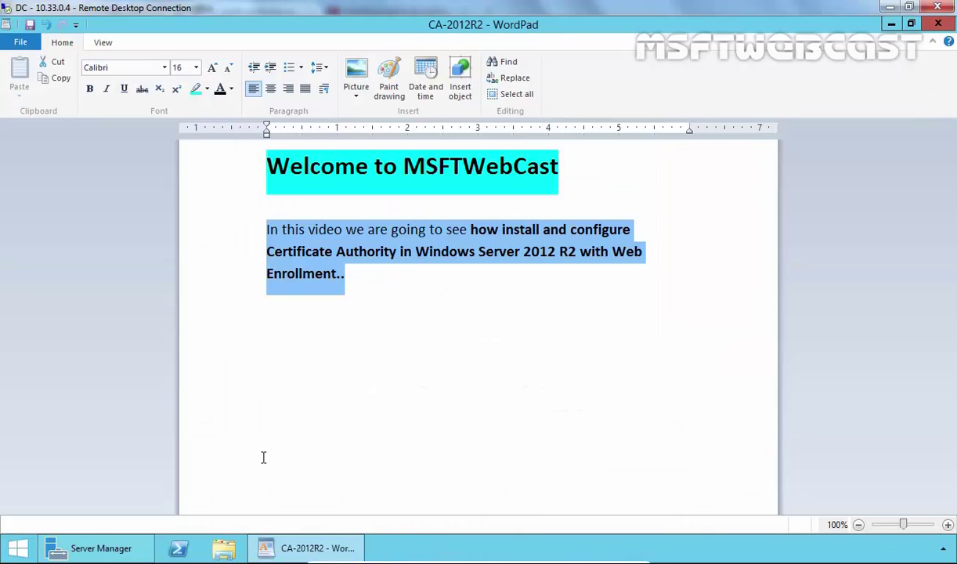
- From Server Manager, open the Certification Authority console and expand MYLAB-CA to show its certificate folders
click(90, 551)
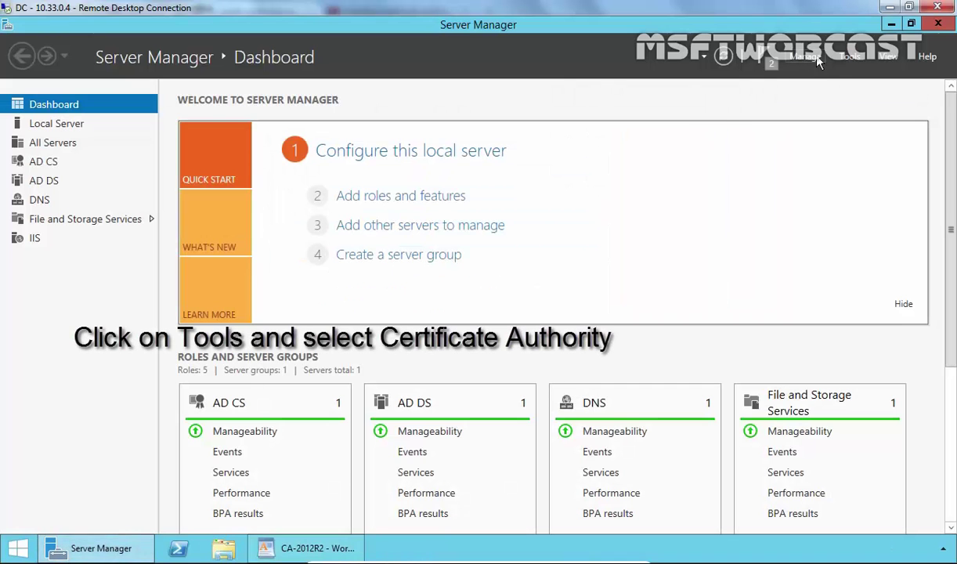
click(847, 58)
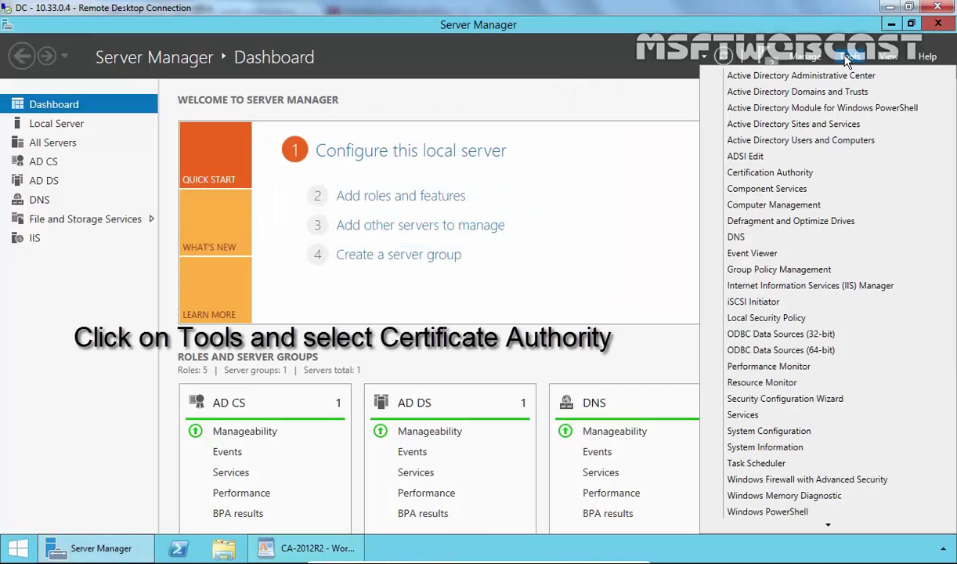
click(758, 173)
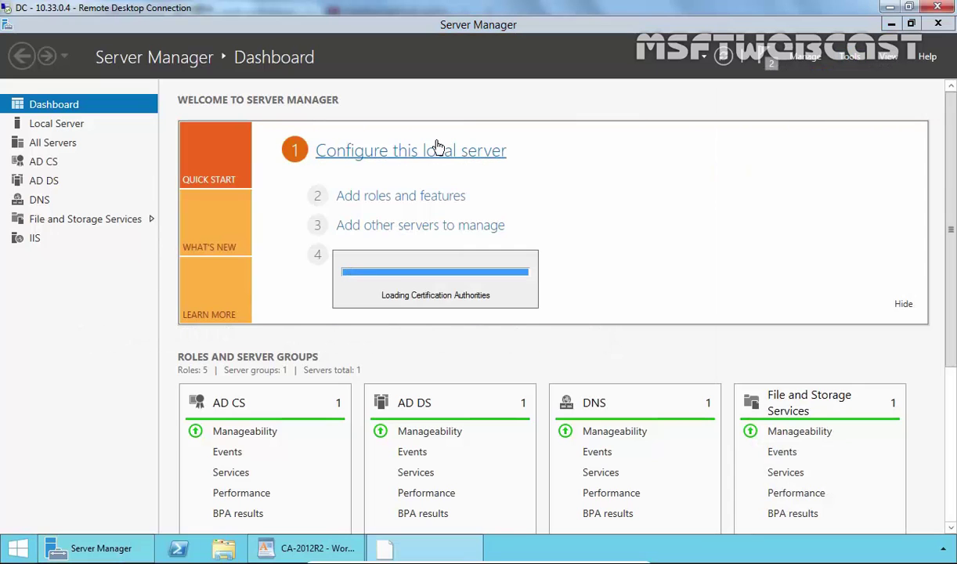
double_click(332, 154)
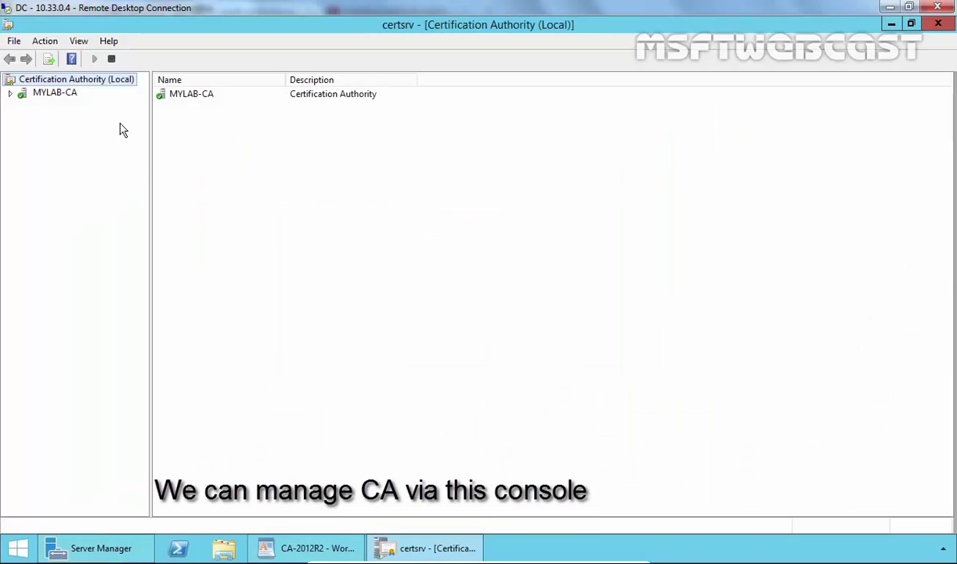
double_click(70, 94)
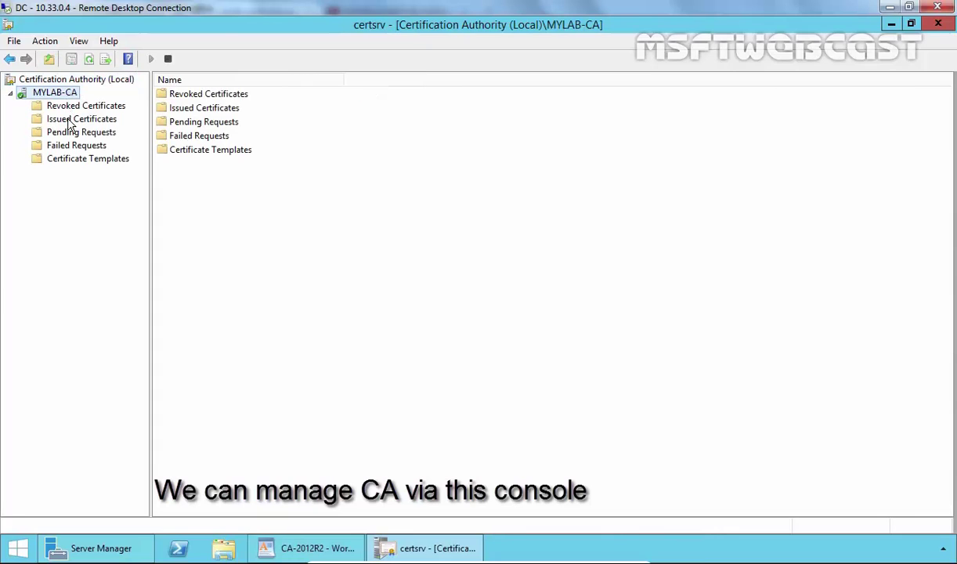
- View the Issued Certificates and Pending Requests folders of MYLAB-CA
click(70, 121)
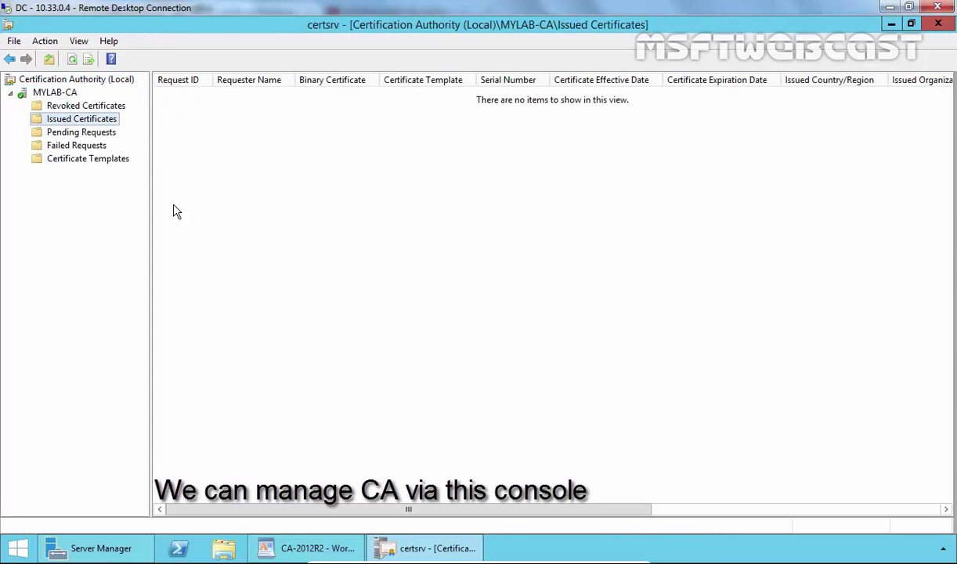
click(72, 133)
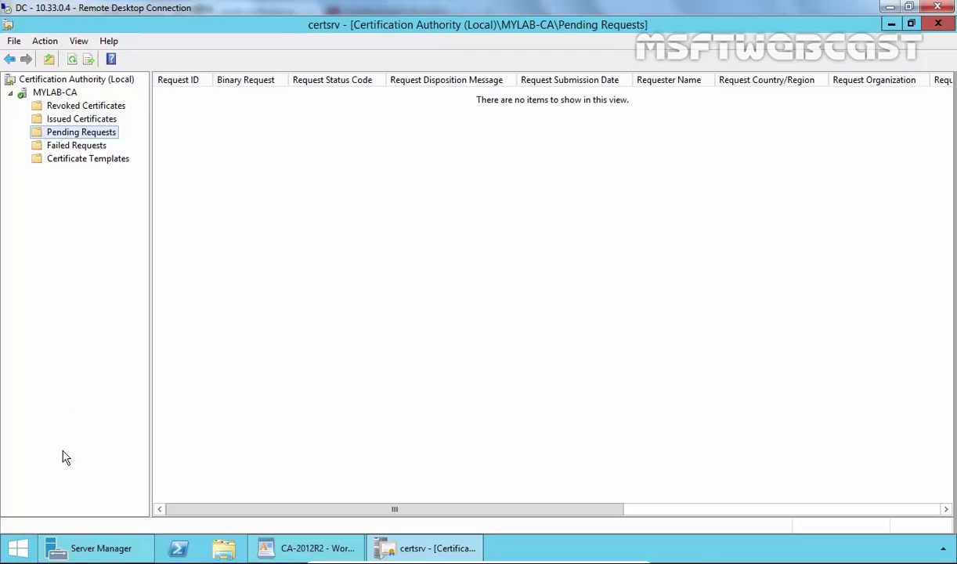
- Open IIS Manager maximized with a wider connections tree, select server 2K12R2-DC01, and decline the Web Platform prompt permanently
click(19, 549)
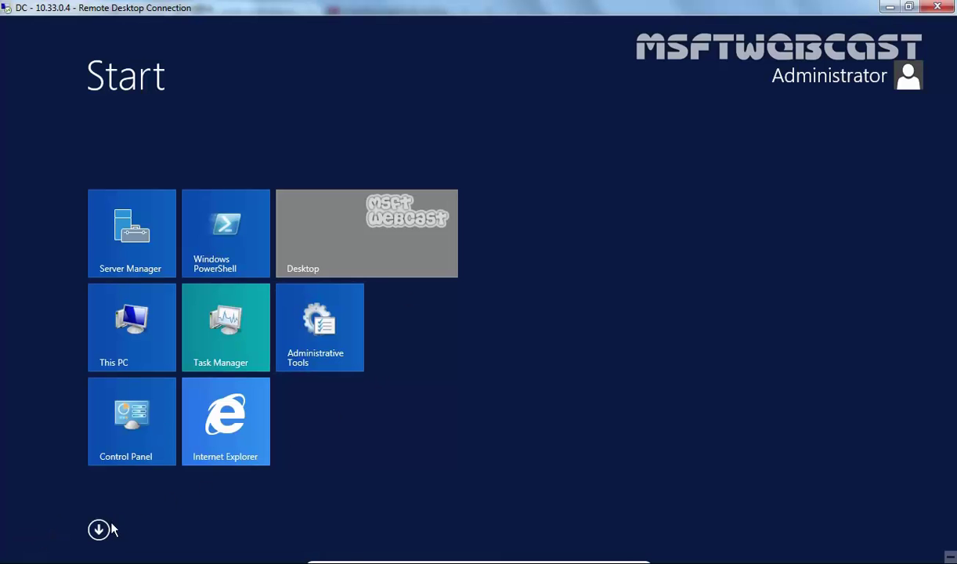
click(98, 530)
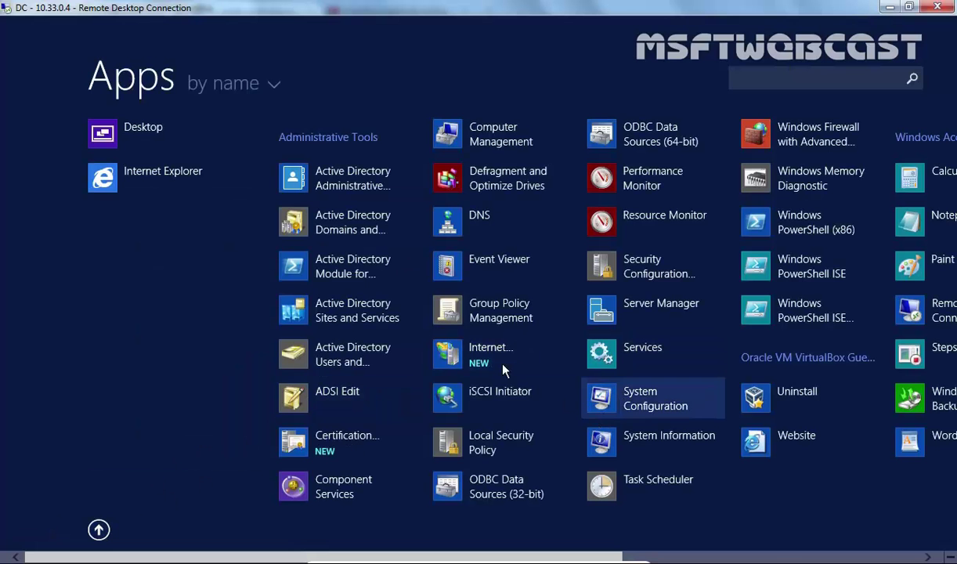
click(475, 361)
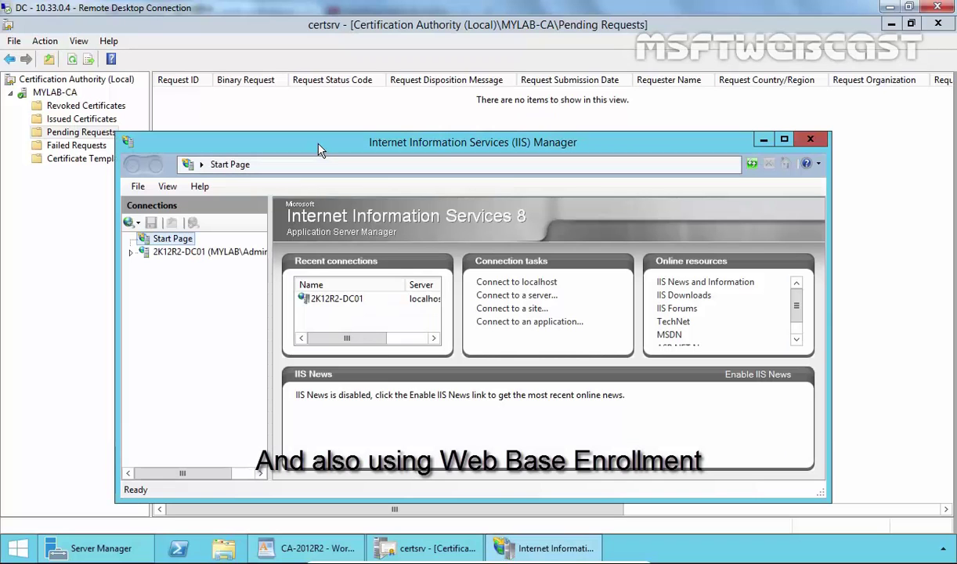
double_click(317, 146)
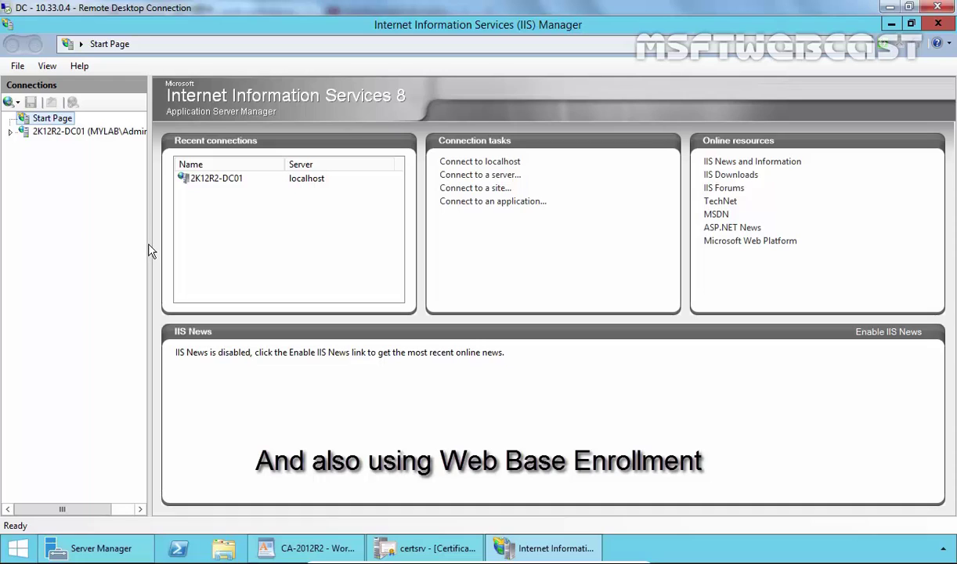
drag(148, 249, 278, 239)
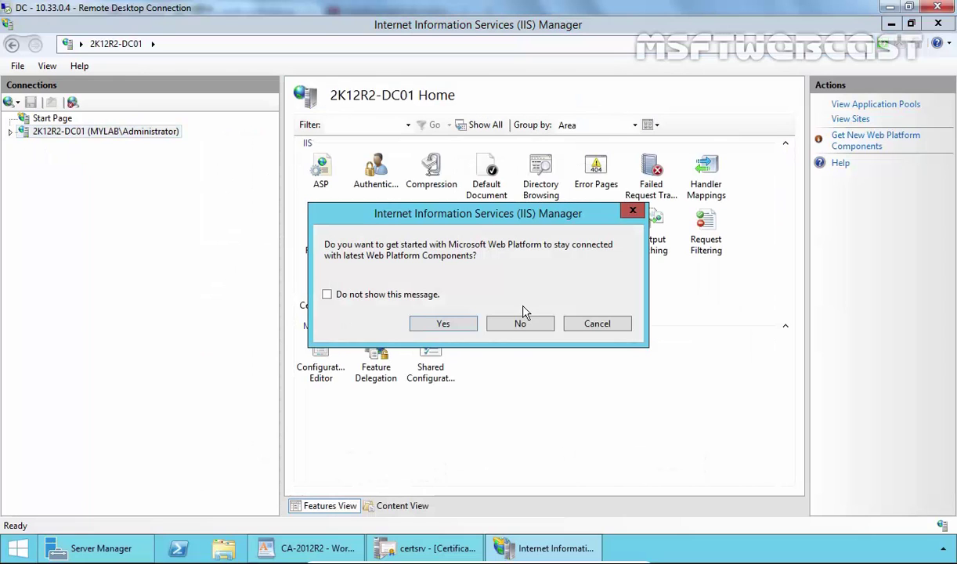
click(397, 295)
click(496, 324)
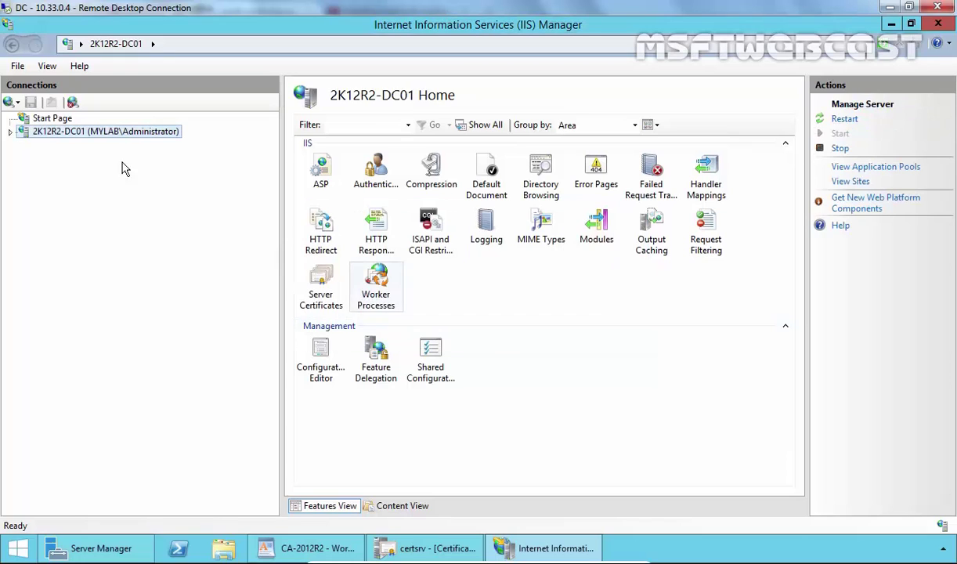
- Expand 2K12R2-DC01 down to the Default Web Site and show the home page of its CertSrv application
click(12, 133)
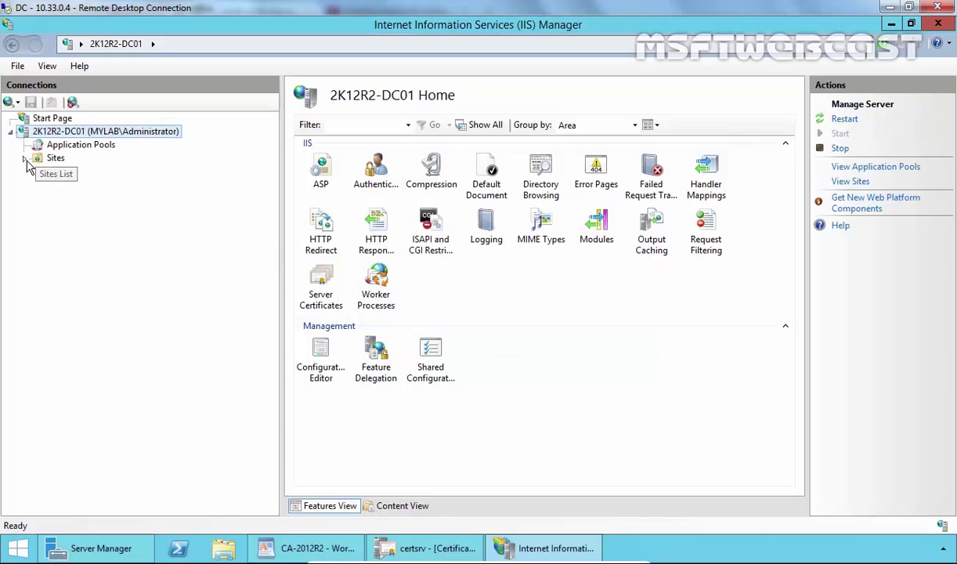
click(25, 158)
click(38, 171)
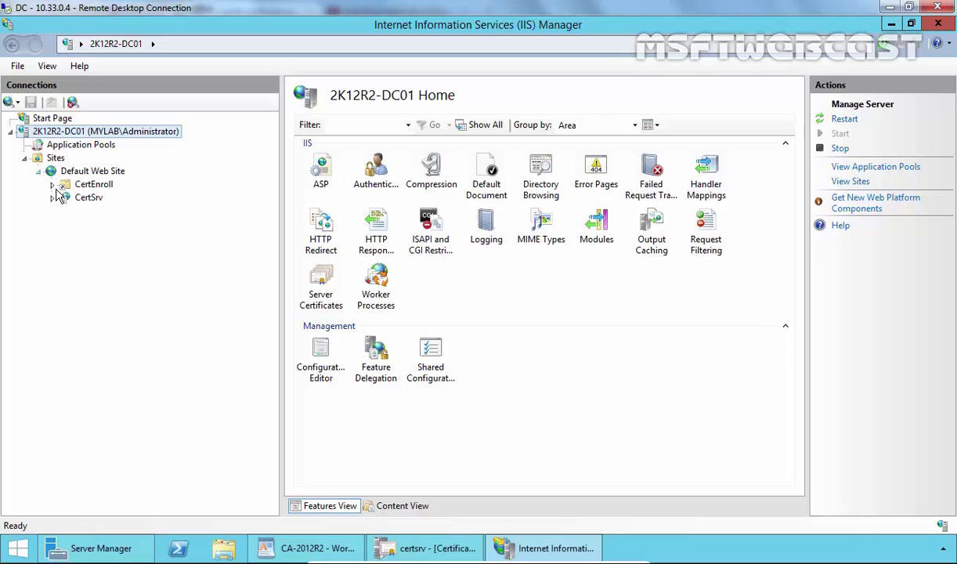
click(89, 200)
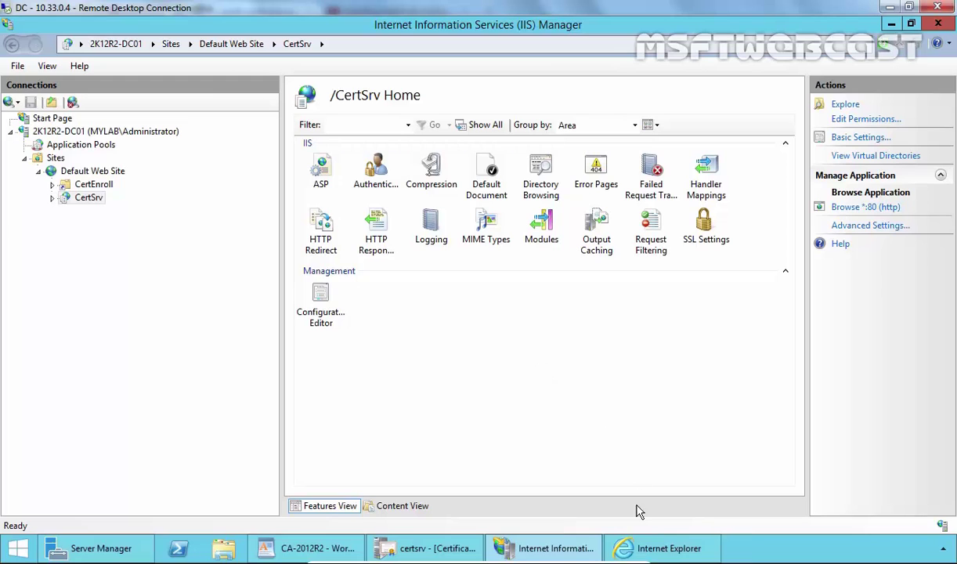
click(673, 548)
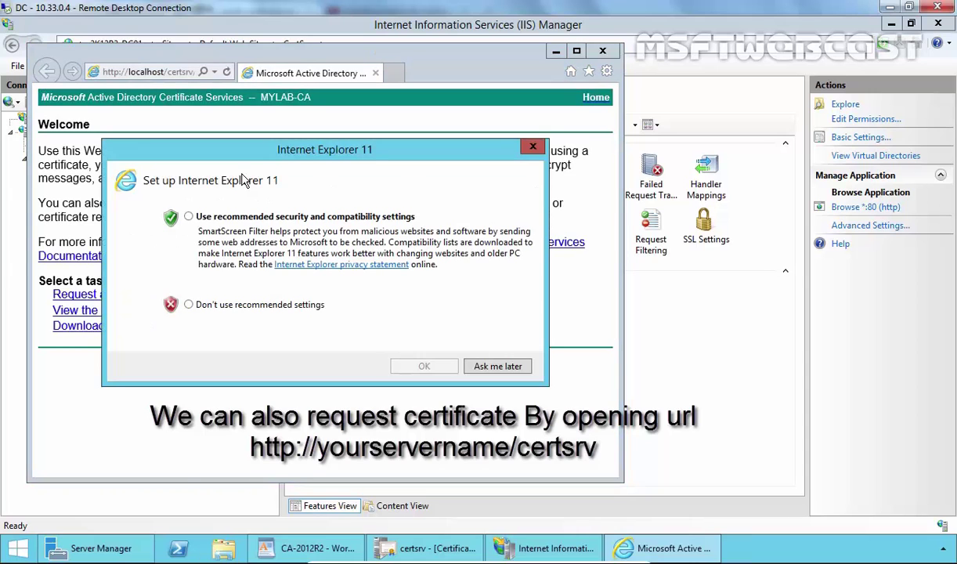
click(249, 217)
click(423, 367)
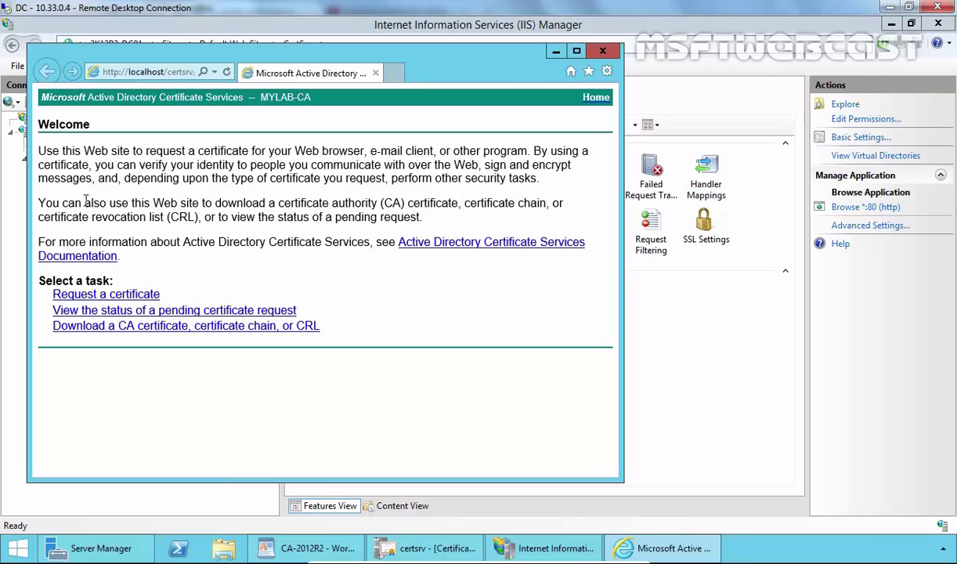
click(57, 300)
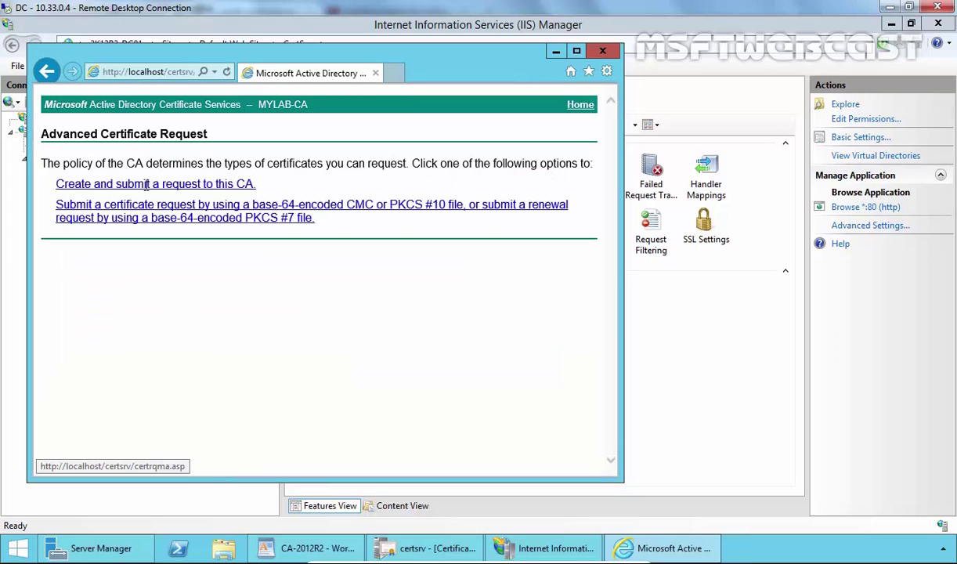